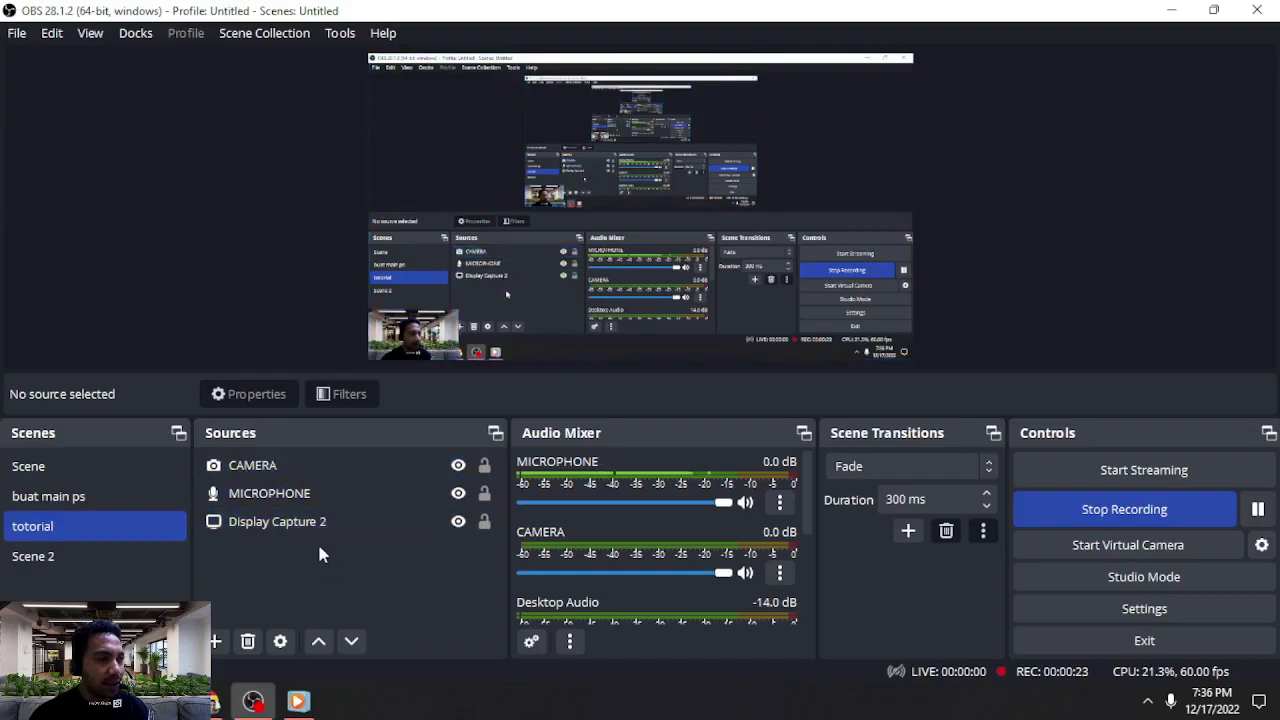
- Look over the CAMERA, MICROPHONE and Display Capture 2 sources in the totorial scene
{"action": "left_click", "coordinate": [305, 490]}
{"action": "left_click", "coordinate": [311, 472]}
{"action": "left_click", "coordinate": [322, 496]}
{"action": "left_click", "coordinate": [321, 542]}
{"action": "left_click", "coordinate": [287, 465]}
{"action": "left_click", "coordinate": [289, 522]}
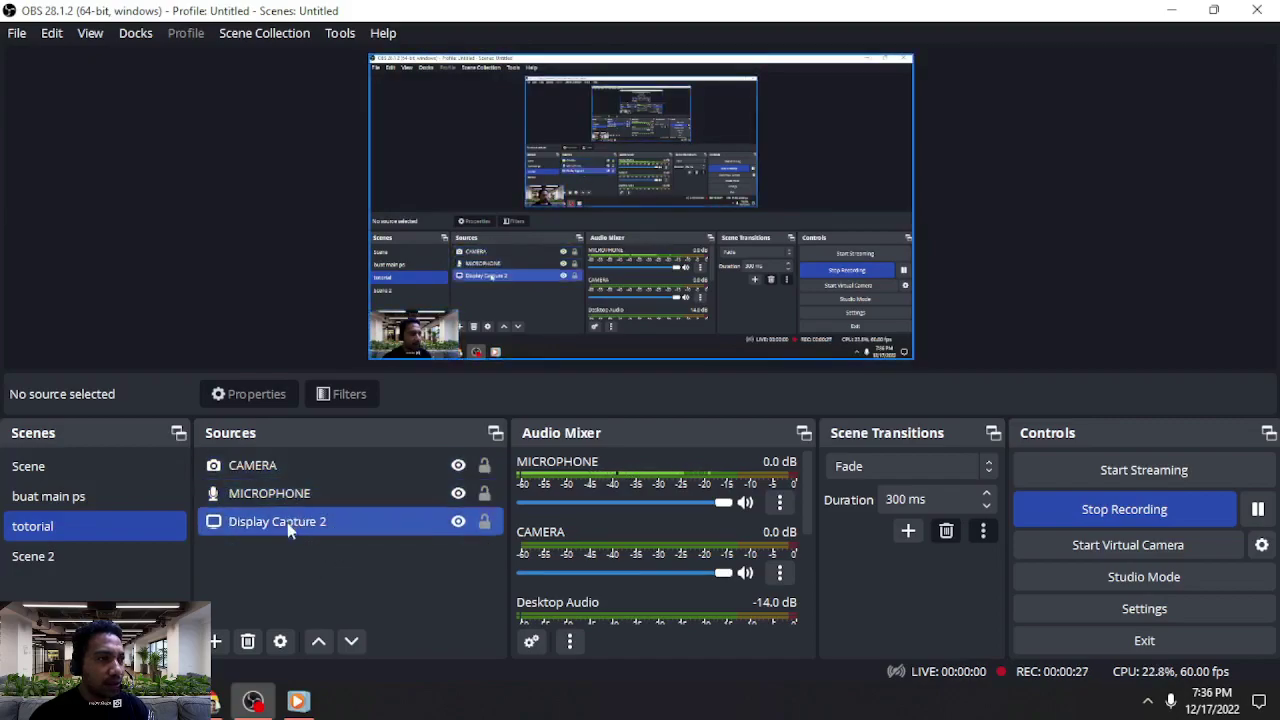
{"action": "left_click", "coordinate": [294, 468]}
{"action": "left_click", "coordinate": [305, 525]}
{"action": "left_click", "coordinate": [272, 464]}
{"action": "left_click", "coordinate": [300, 523]}
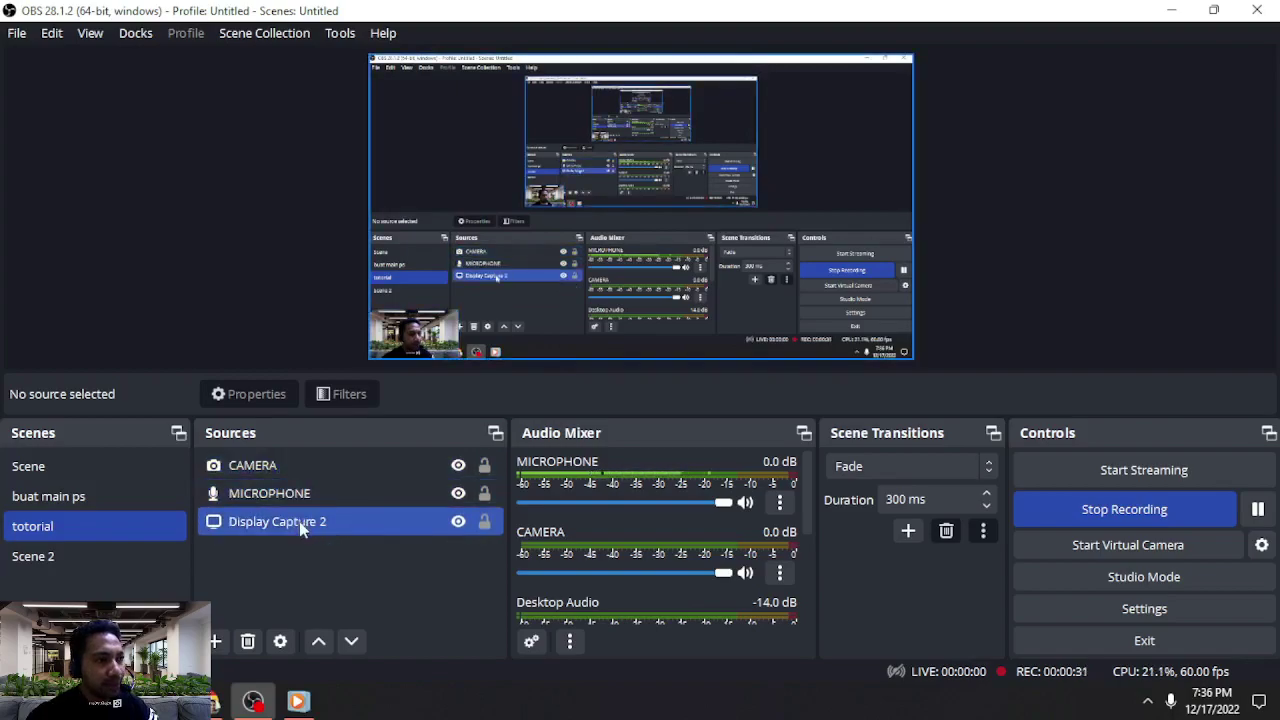
{"action": "left_click", "coordinate": [313, 559]}
{"action": "left_click", "coordinate": [279, 472]}
{"action": "left_click", "coordinate": [312, 524]}
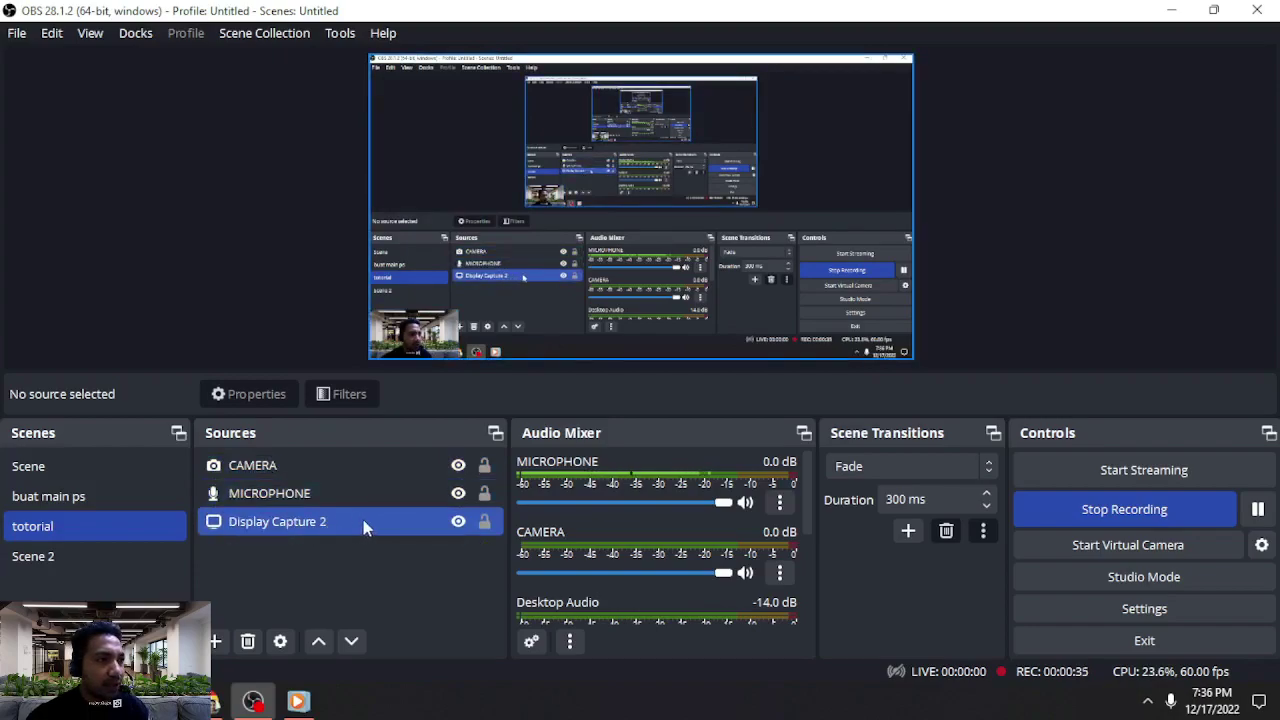
{"action": "left_click", "coordinate": [307, 500]}
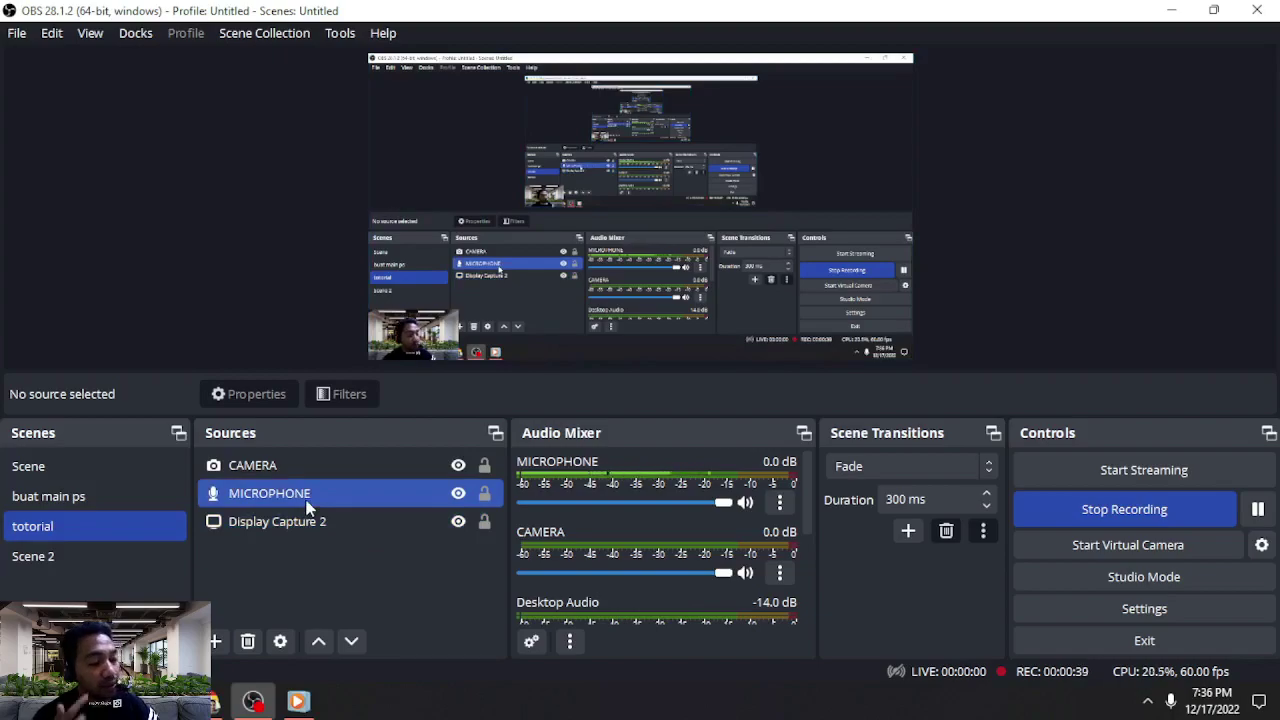
{"action": "left_click", "coordinate": [310, 470]}
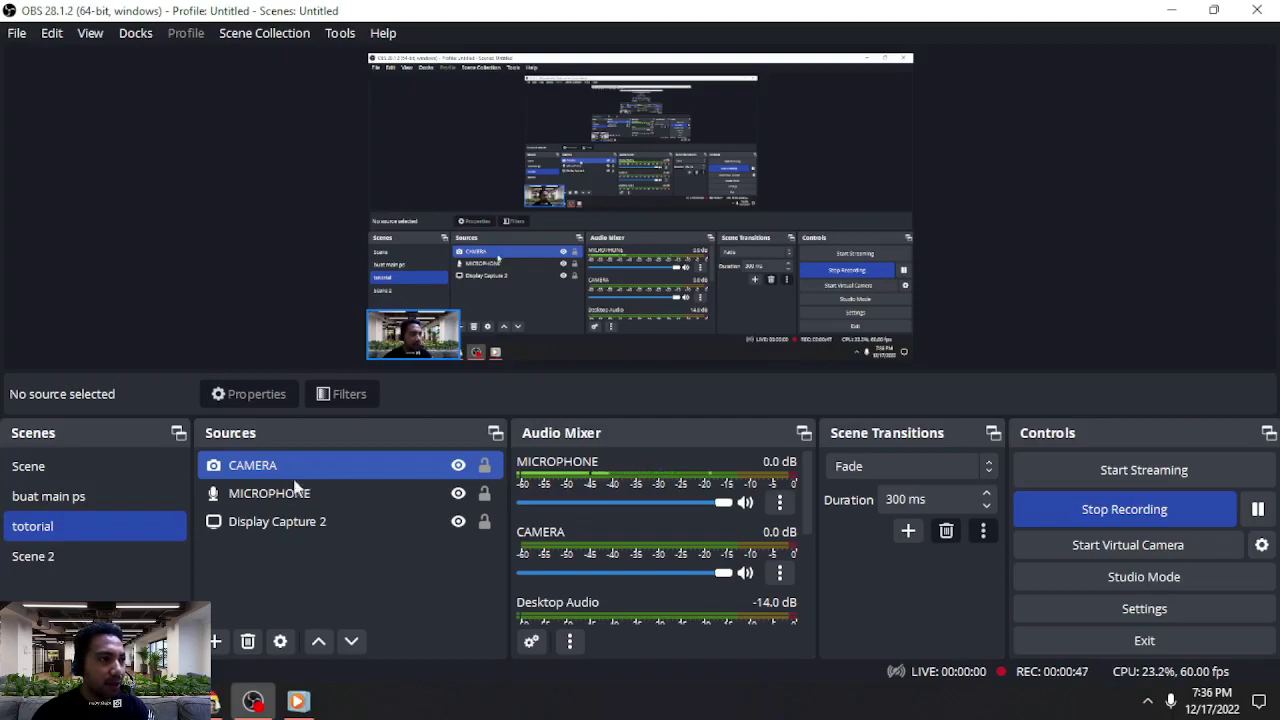
{"action": "left_click", "coordinate": [321, 543]}
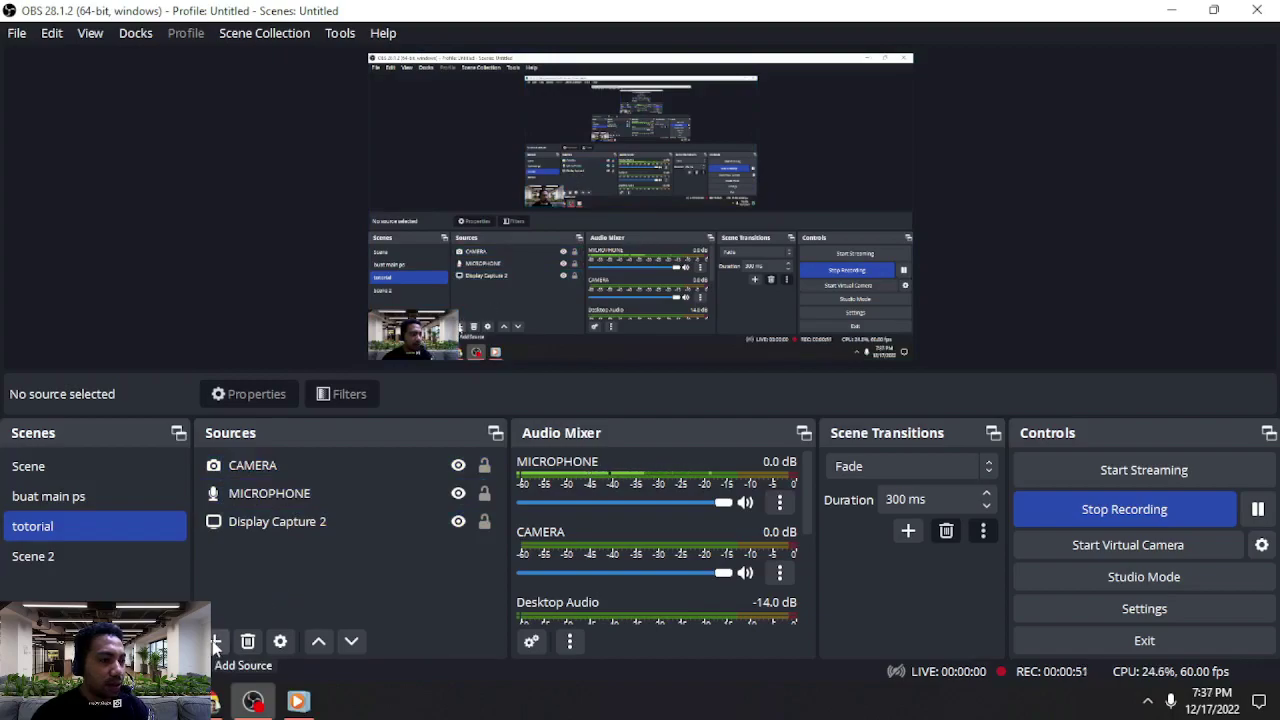
- Create a new Video Capture Device source named PS3 in the totorial scene
{"action": "left_click", "coordinate": [215, 642]}
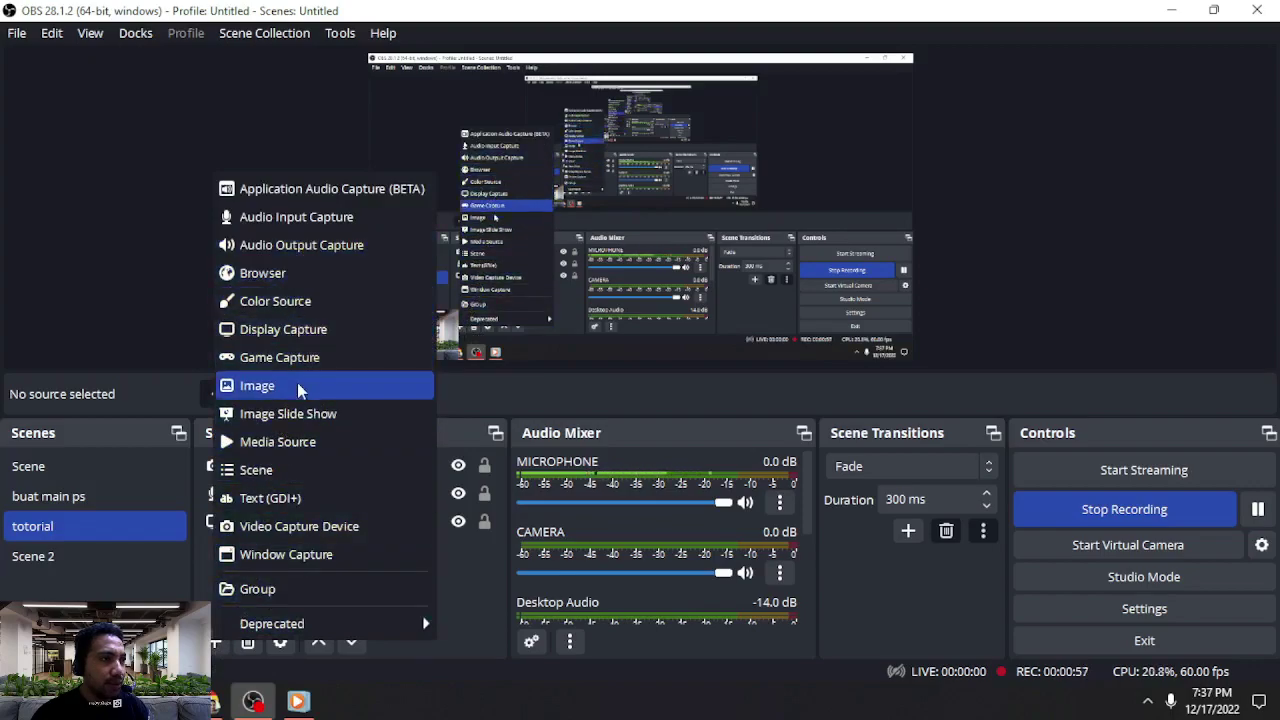
{"action": "left_click", "coordinate": [312, 528]}
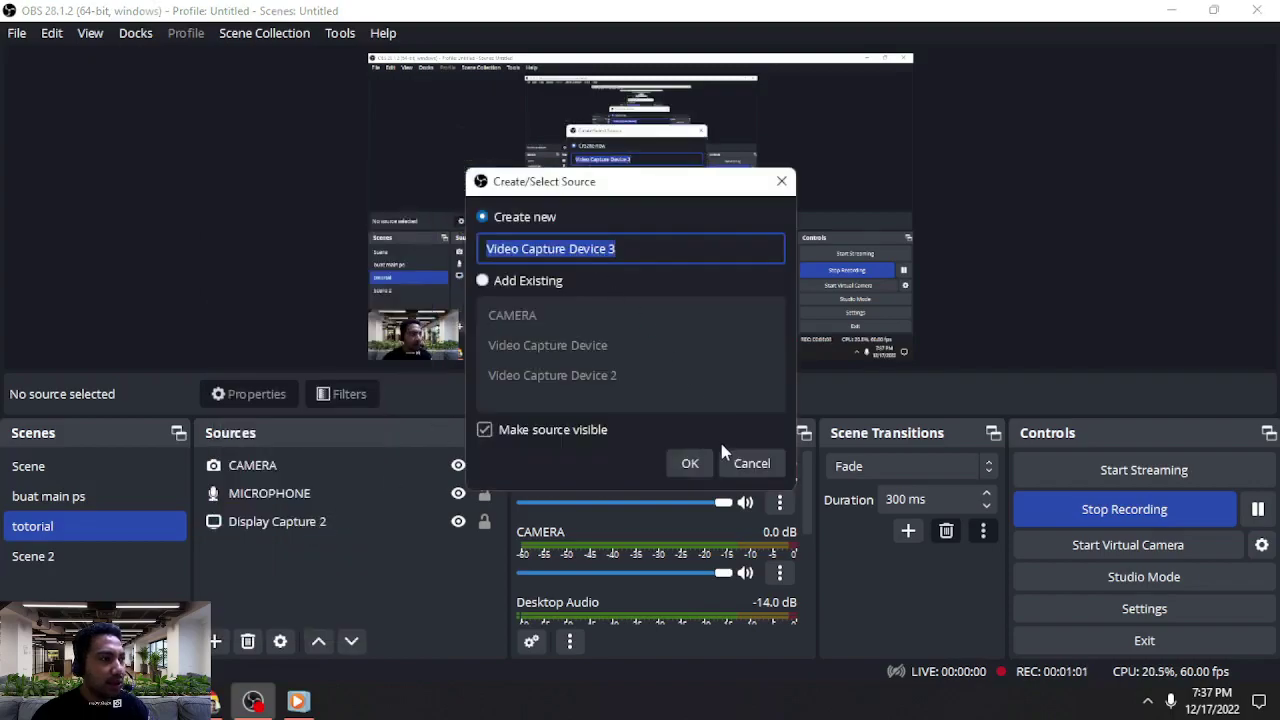
{"action": "left_click", "coordinate": [638, 250]}
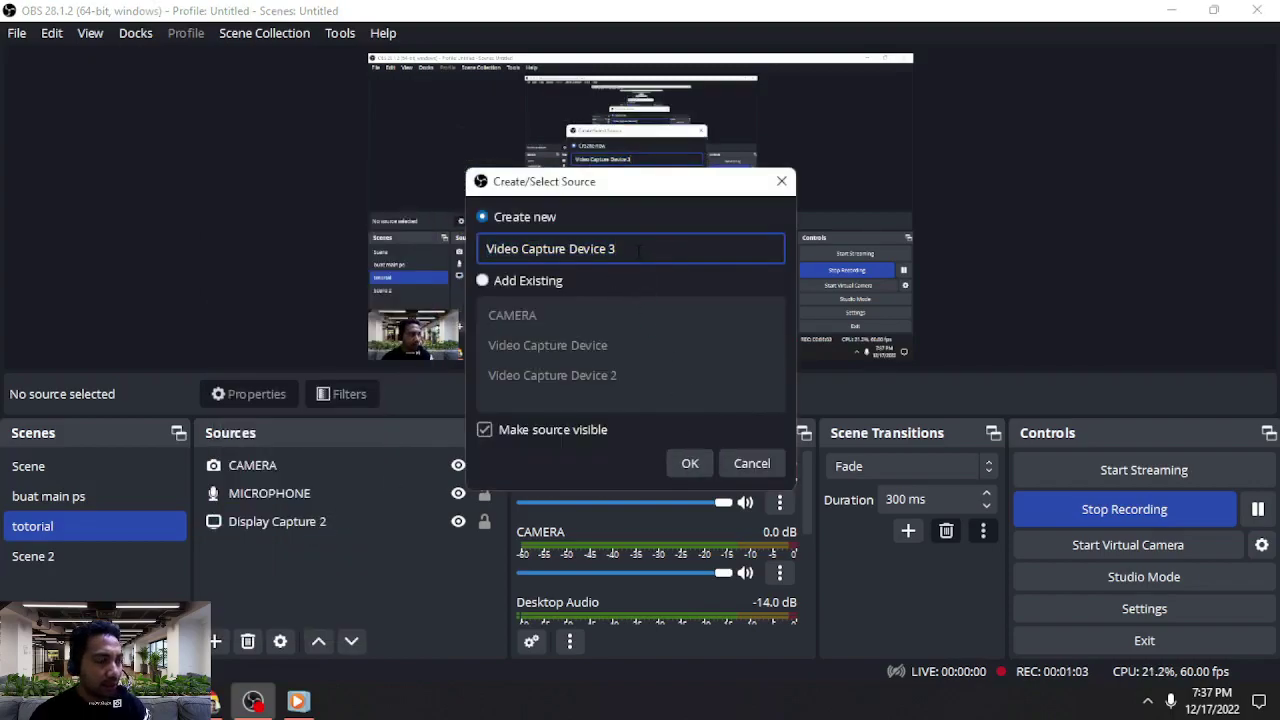
{"action": "key", "text": "BackSpace"}
{"action": "key", "text": "BackSpace"}
{"action": "key", "text": "BackSpace"}
{"action": "key", "text": "BackSpace"}
{"action": "key", "text": "BackSpace"}
{"action": "key", "text": "BackSpace"}
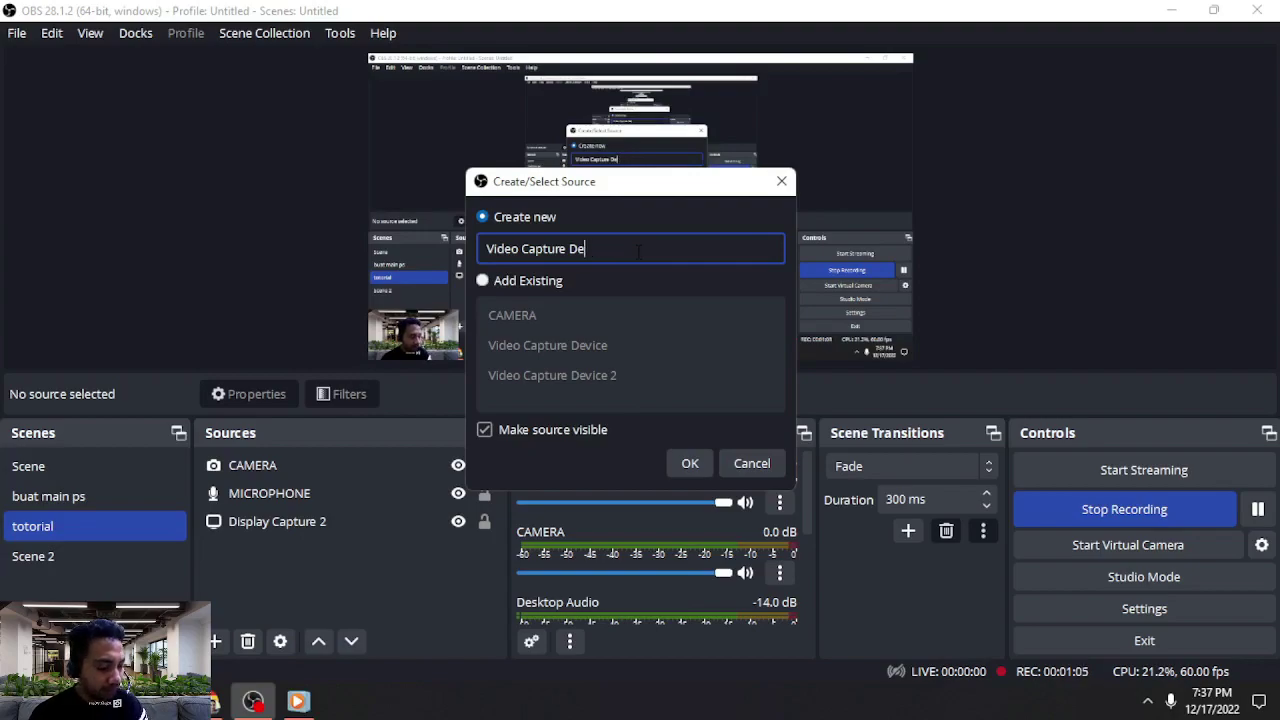
{"action": "key", "text": "BackSpace"}
{"action": "key", "text": "BackSpace"}
{"action": "key", "text": "BackSpace"}
{"action": "key", "text": "BackSpace"}
{"action": "key", "text": "BackSpace"}
{"action": "key", "text": "BackSpace"}
{"action": "key", "text": "BackSpace"}
{"action": "key", "text": "BackSpace"}
{"action": "key", "text": "BackSpace"}
{"action": "key", "text": "BackSpace"}
{"action": "key", "text": "BackSpace"}
{"action": "key", "text": "BackSpace"}
{"action": "key", "text": "BackSpace"}
{"action": "key", "text": "BackSpace"}
{"action": "key", "text": "BackSpace"}
{"action": "key", "text": "BackSpace"}
{"action": "type", "text": "PS3"}
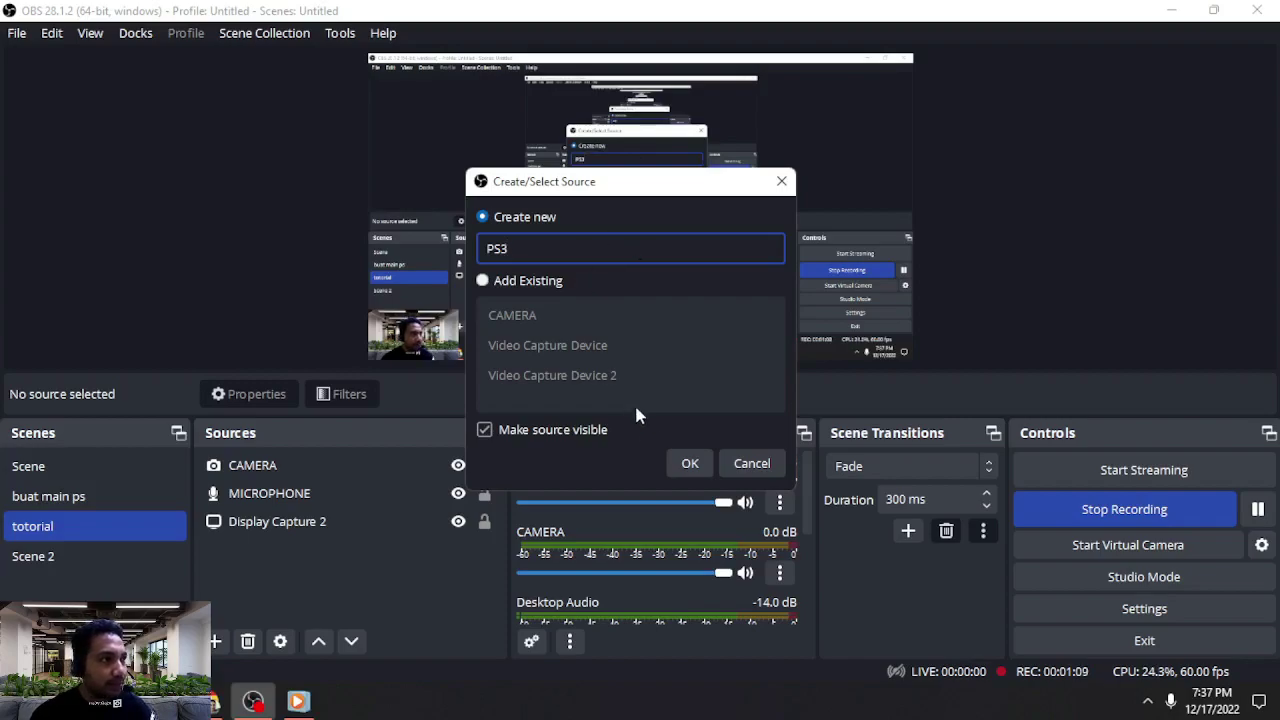
{"action": "left_click", "coordinate": [688, 463]}
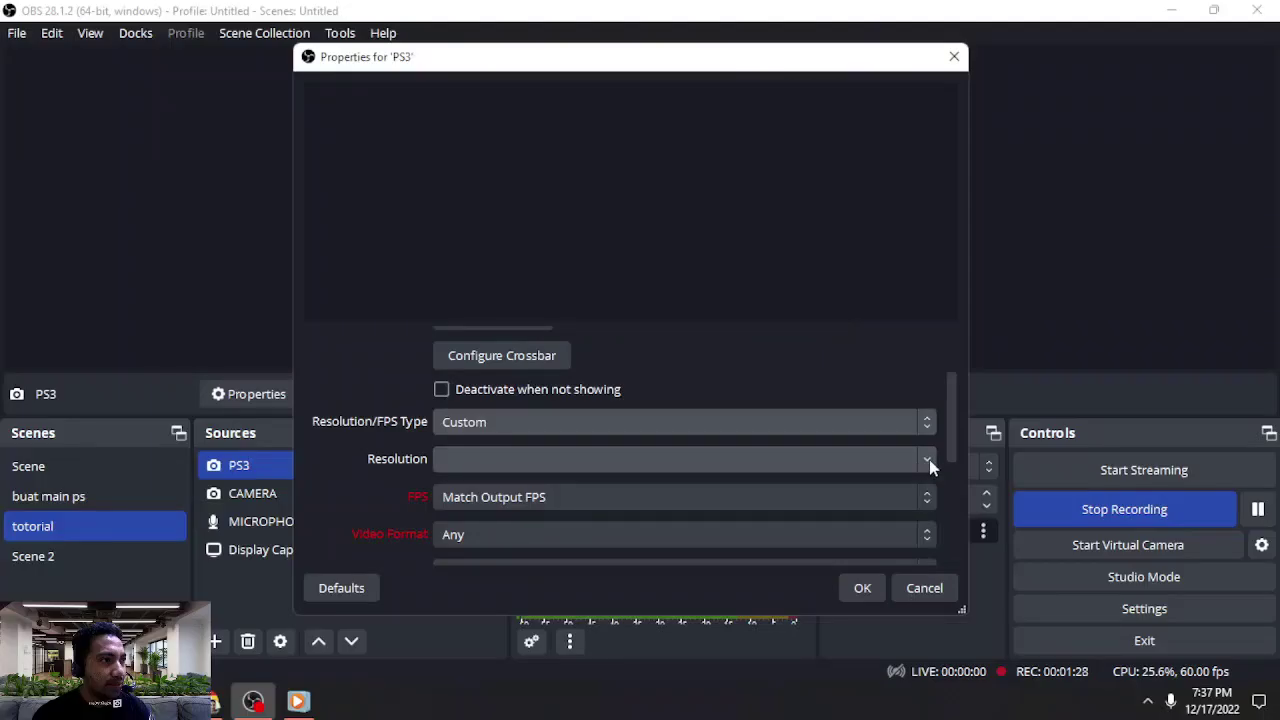
- Set the PS3 source's custom resolution to 1280x720 and accept its properties
{"action": "left_click", "coordinate": [927, 459]}
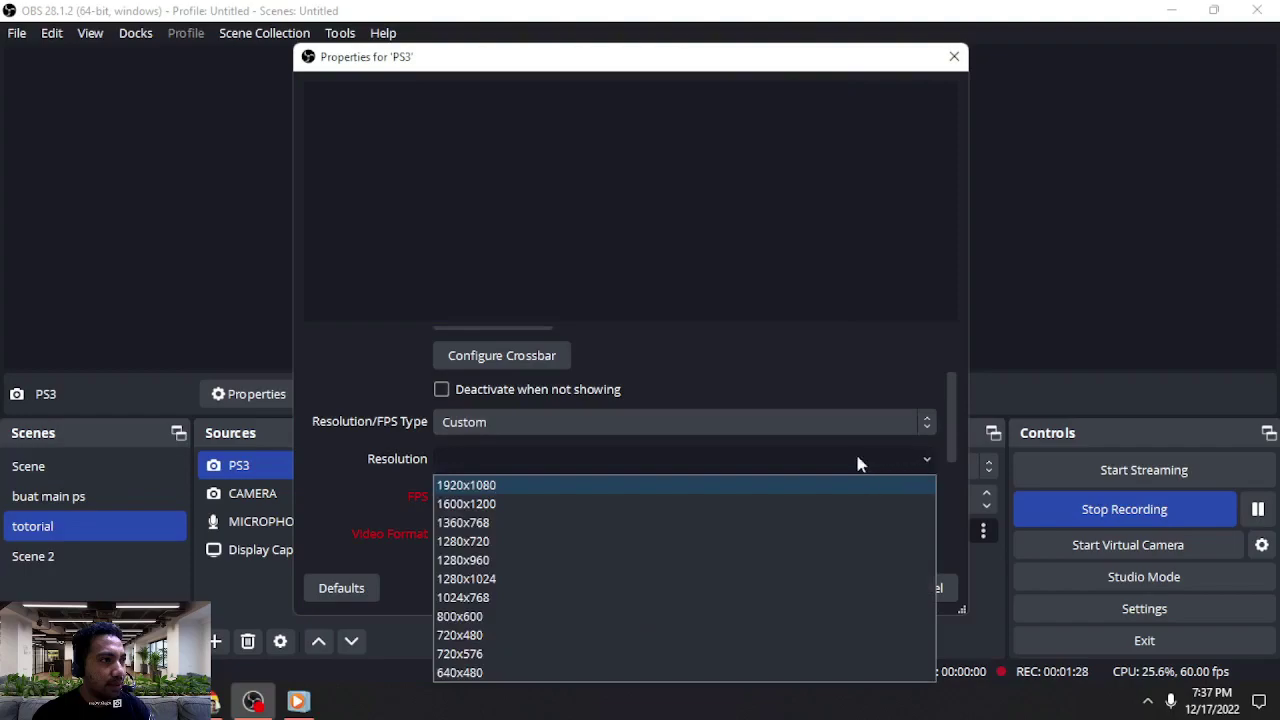
{"action": "left_click", "coordinate": [701, 540]}
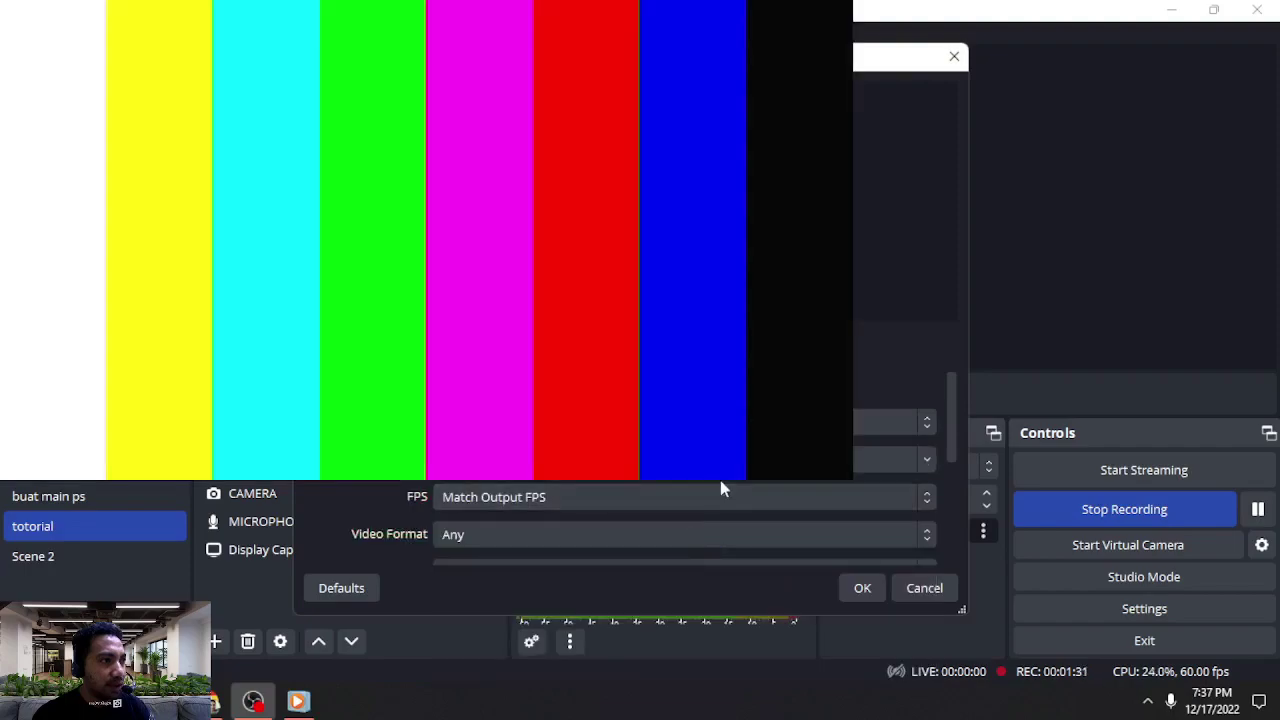
{"action": "scroll", "coordinate": [720, 487], "scroll_direction": "down", "scroll_amount": 2}
{"action": "left_click_drag", "start_coordinate": [948, 474], "coordinate": [953, 562]}
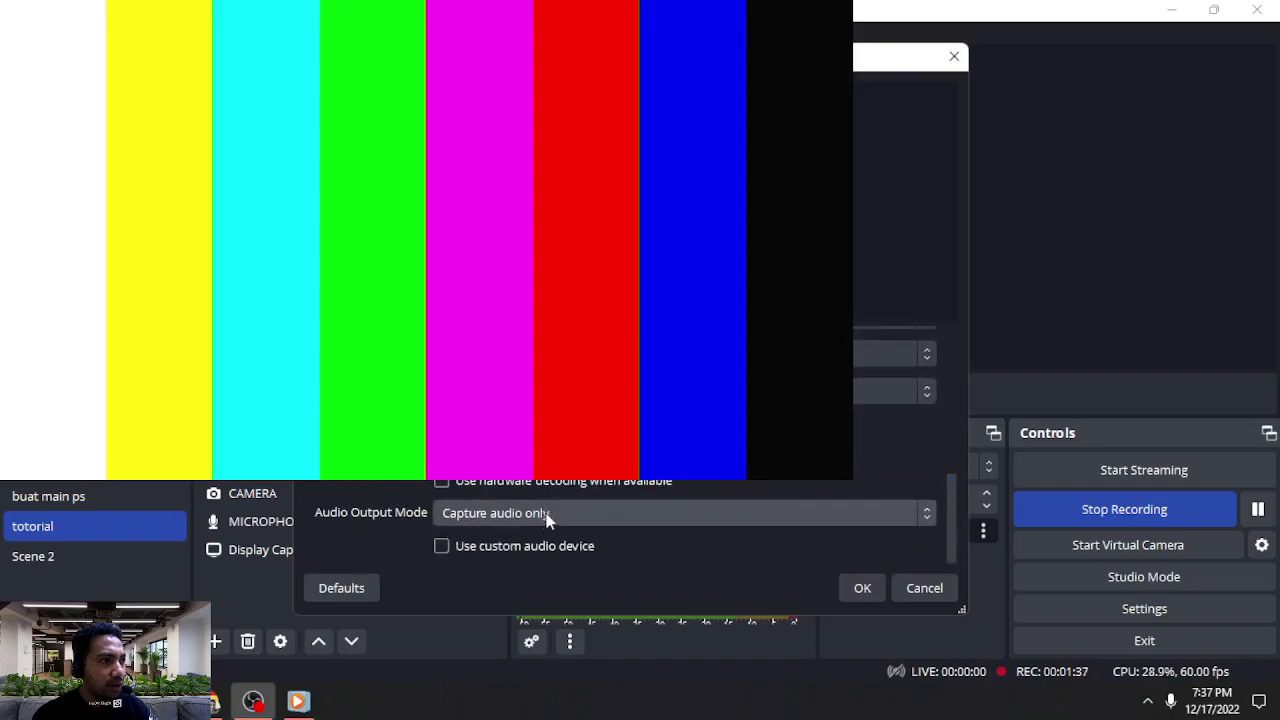
{"action": "left_click", "coordinate": [849, 589]}
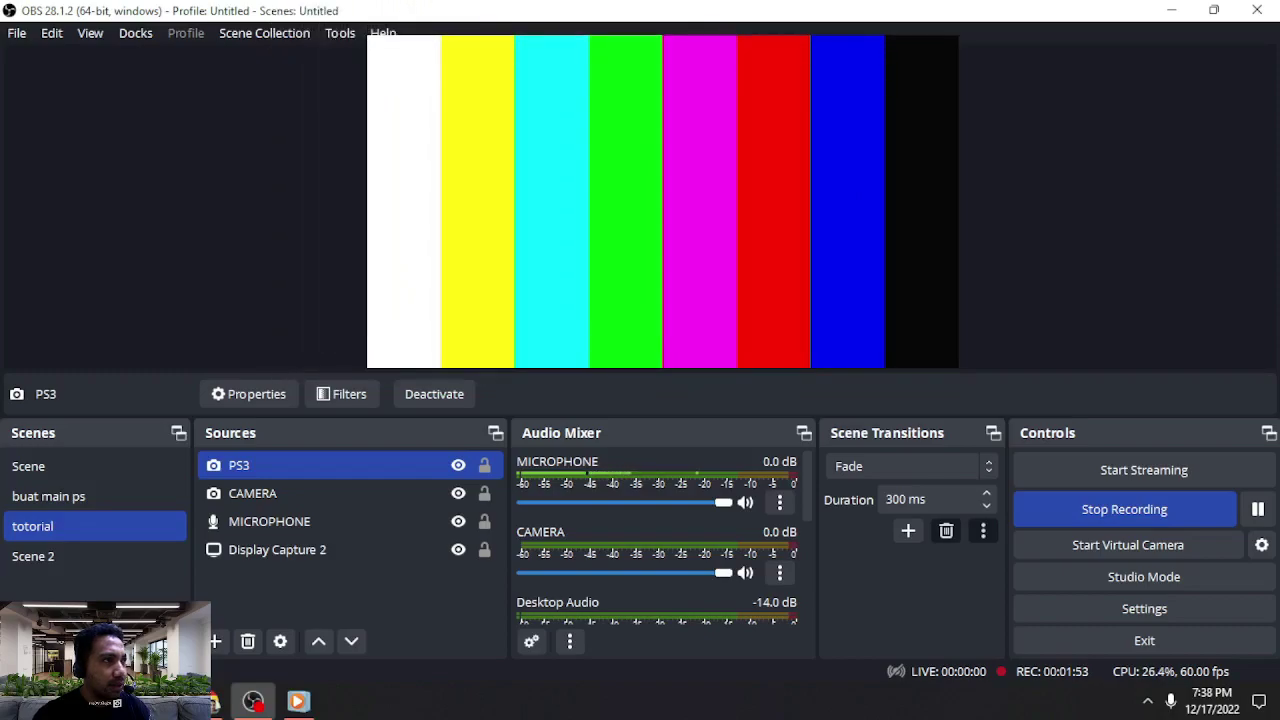
- Add an Audio Input Capture source named AUDIO PS3 using the Digital Audio Interface (USB Digital Audio) device
{"action": "left_click", "coordinate": [277, 549]}
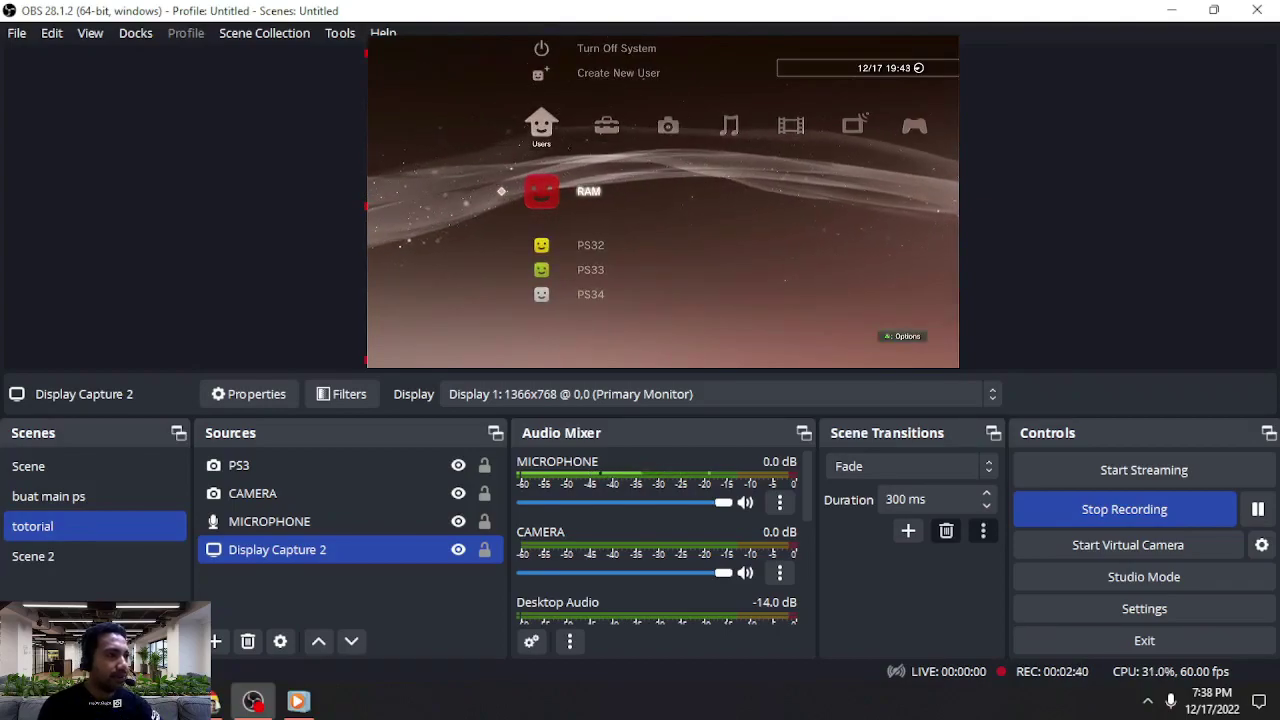
{"action": "left_click", "coordinate": [215, 641]}
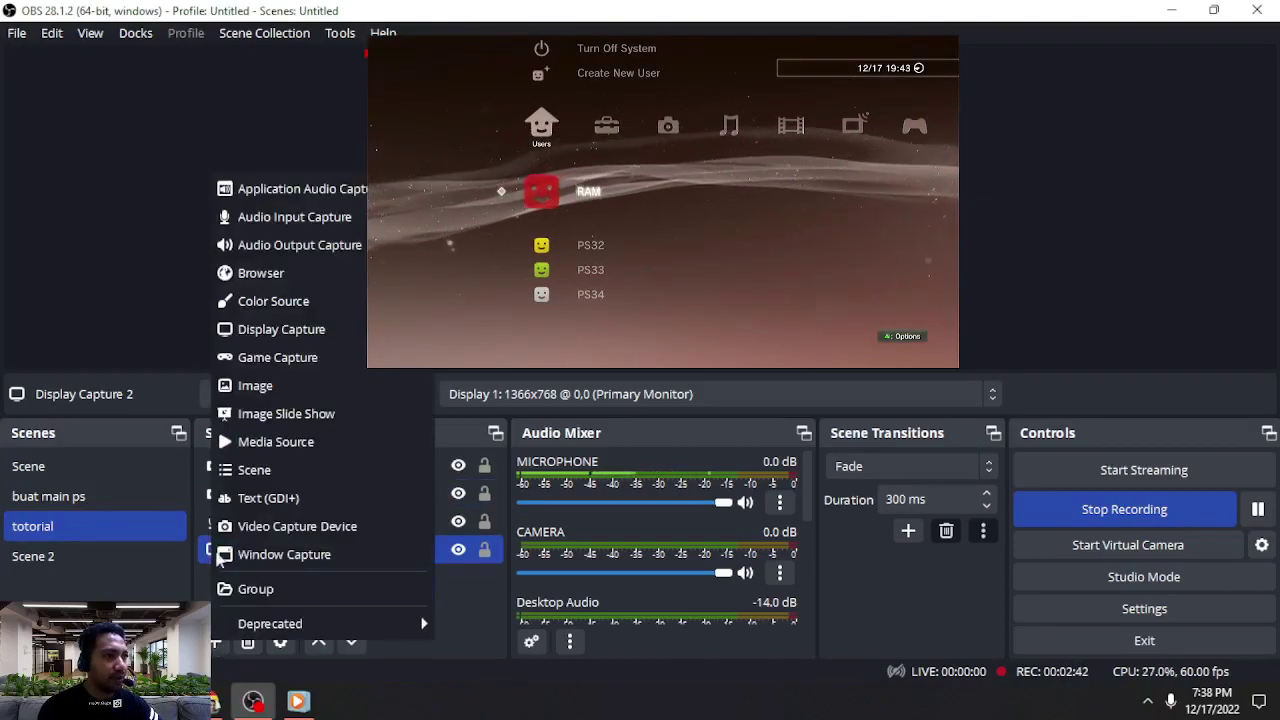
{"action": "left_click", "coordinate": [275, 228]}
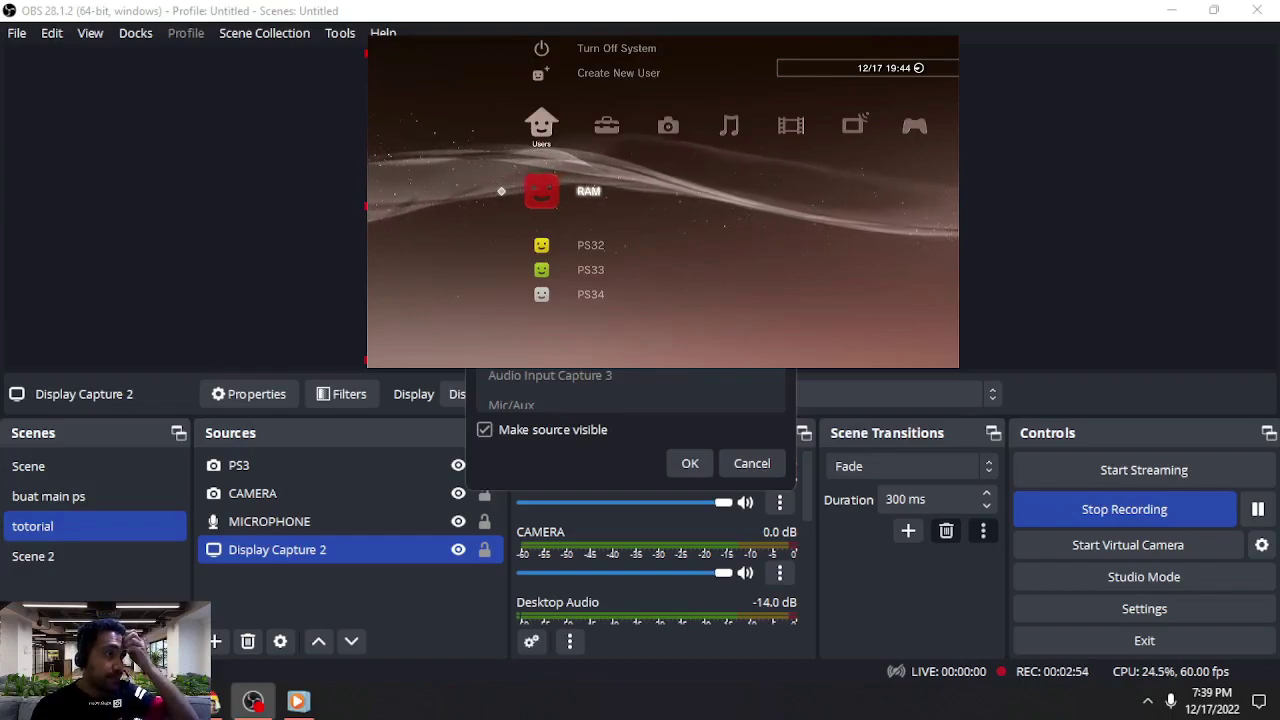
{"action": "left_click", "coordinate": [688, 464]}
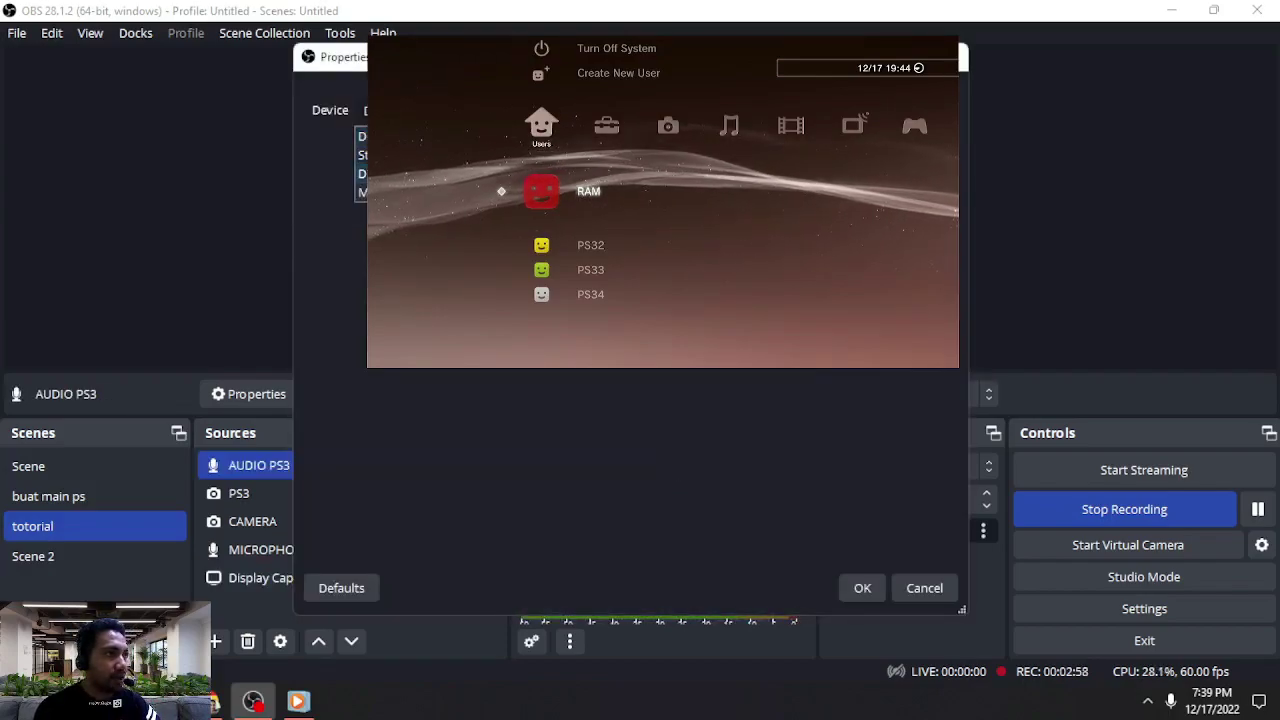
{"action": "left_click", "coordinate": [860, 585]}
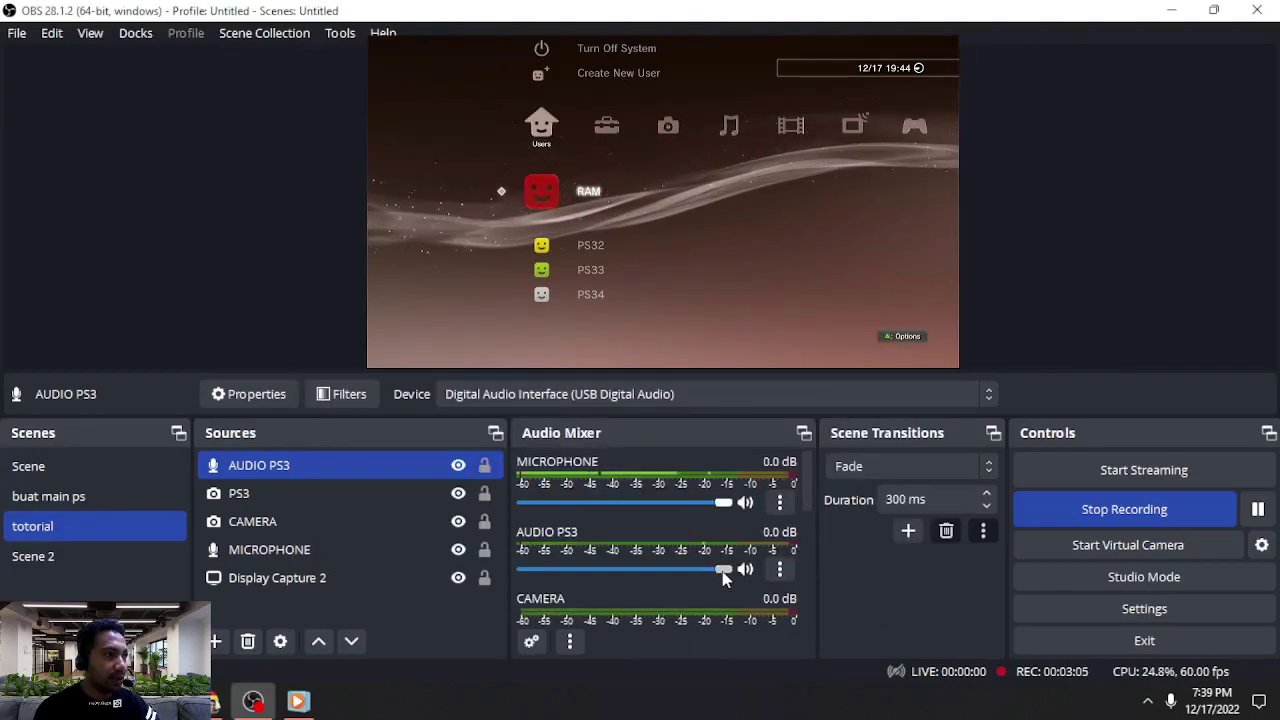
- Lower the AUDIO PS3 volume to -21.7 dB and review the advanced audio properties
{"action": "left_click_drag", "start_coordinate": [722, 569], "coordinate": [616, 577]}
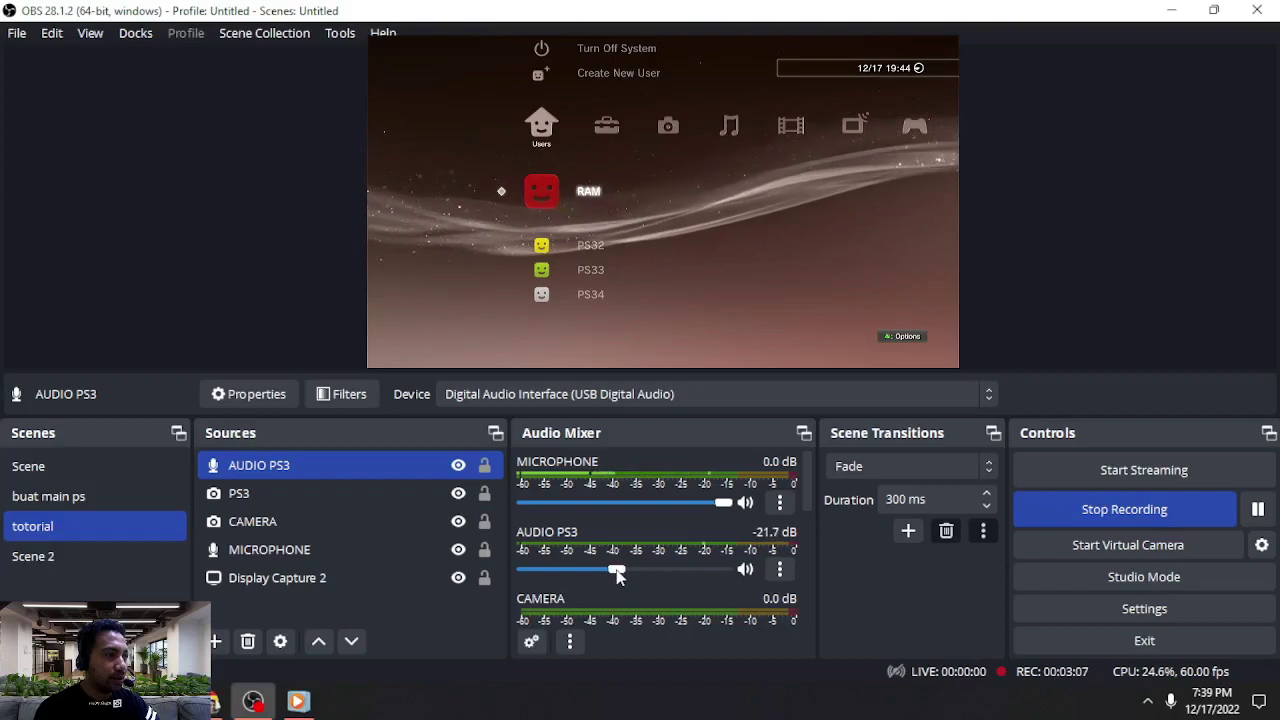
{"action": "left_click", "coordinate": [530, 643]}
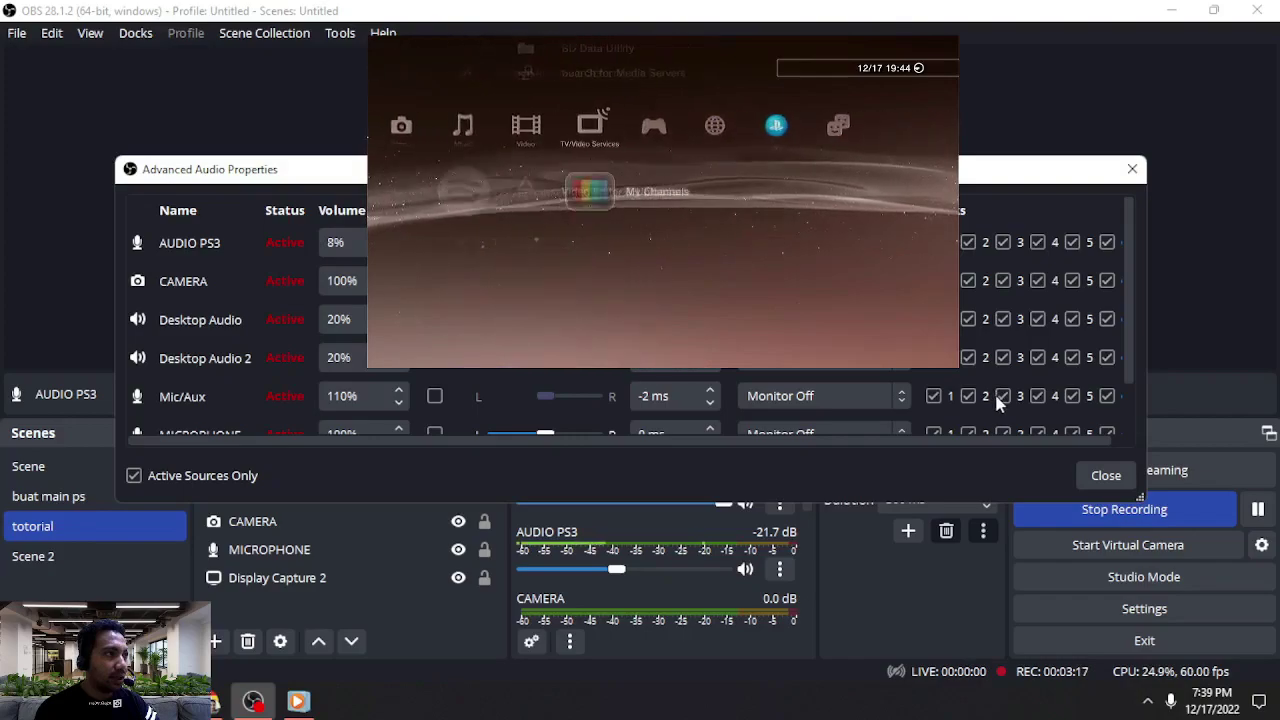
{"action": "left_click", "coordinate": [1100, 475]}
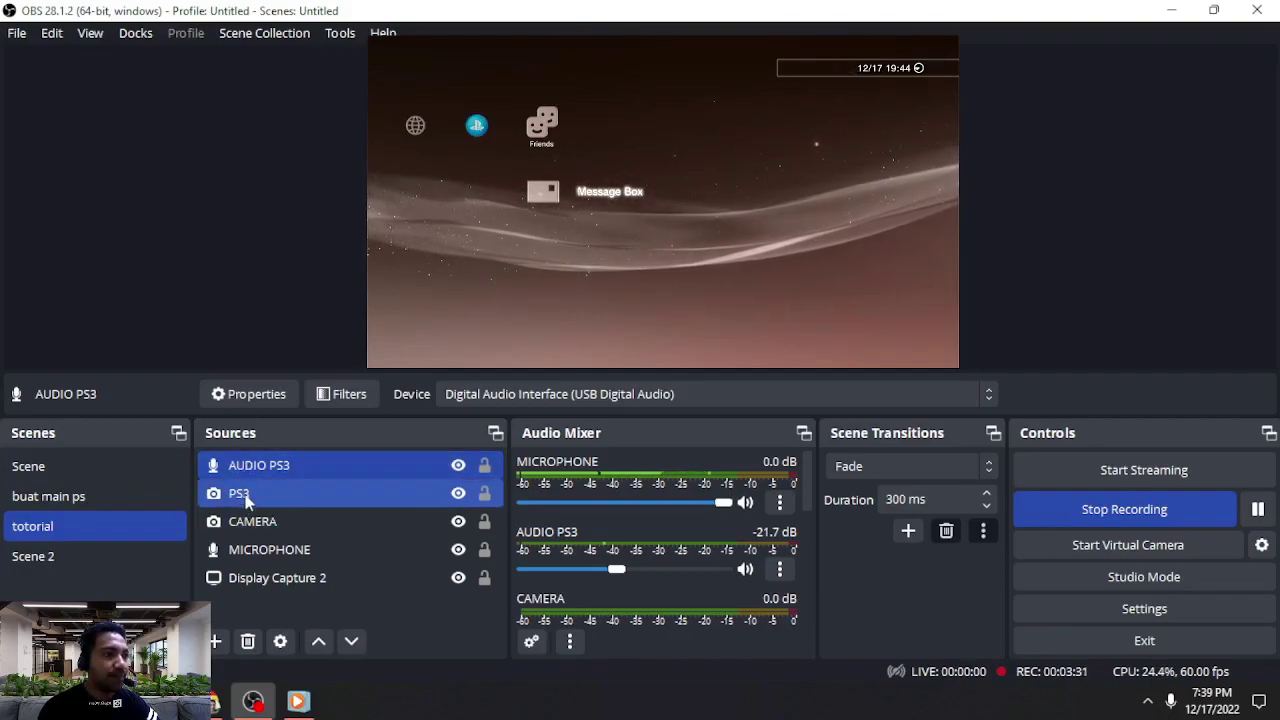
{"action": "left_click", "coordinate": [218, 642]}
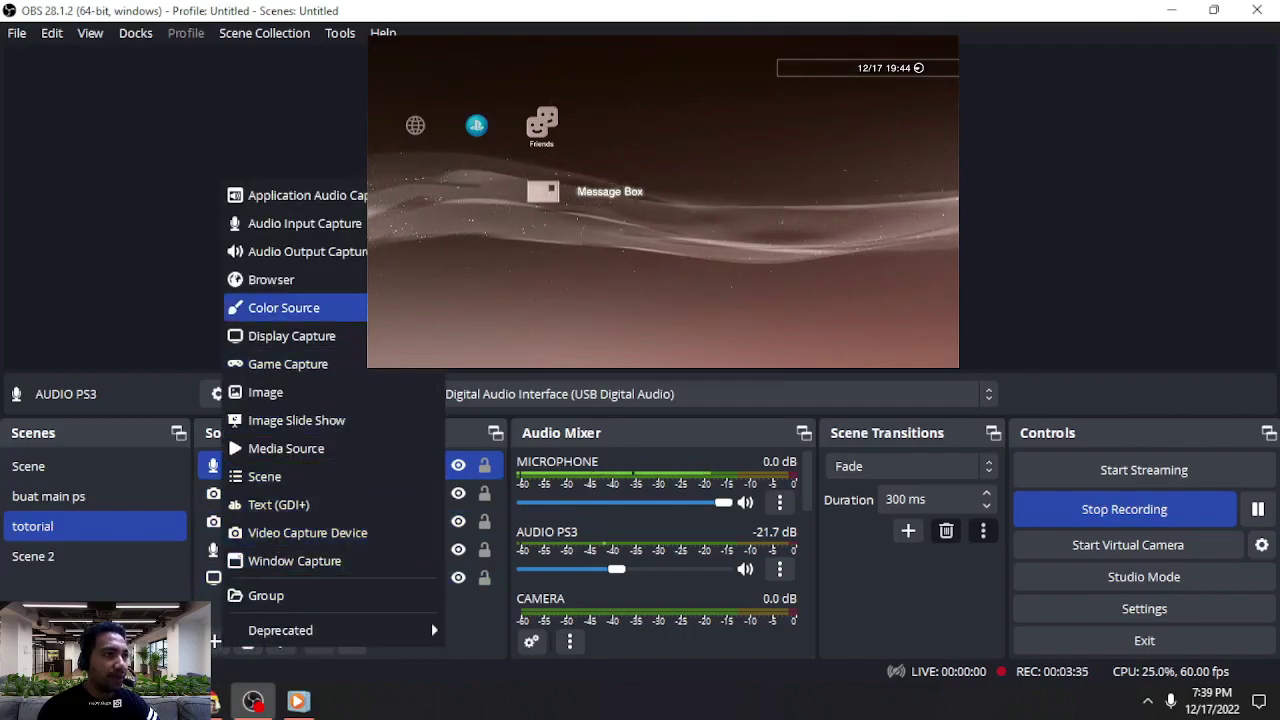
{"action": "left_click", "coordinate": [153, 275]}
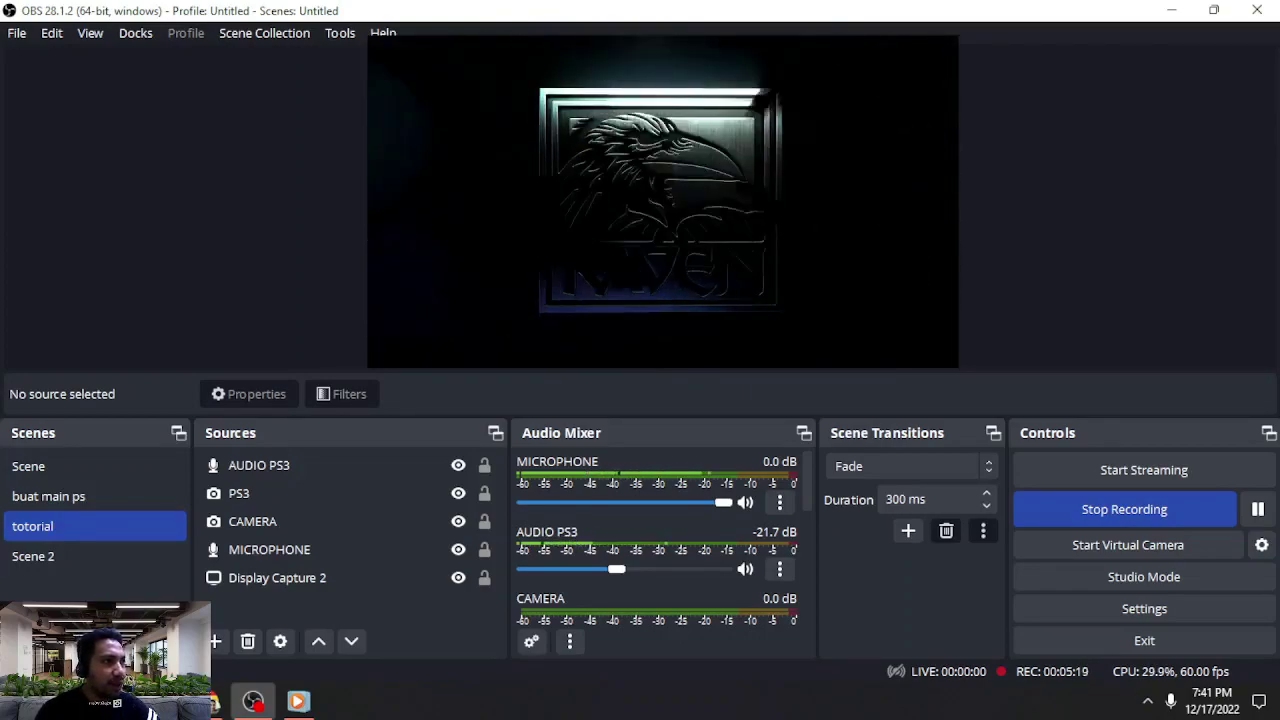
- Show the scene preview full screen on the 1366x768 display
{"action": "right_click", "coordinate": [622, 376]}
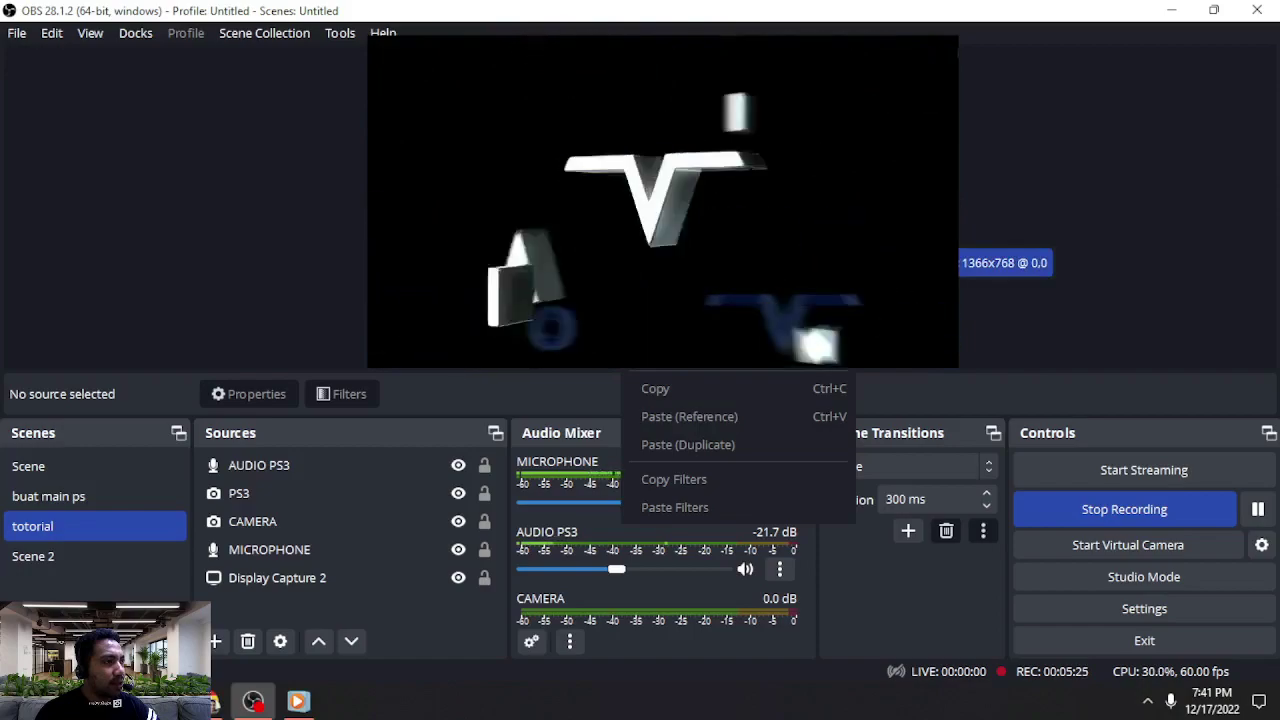
{"action": "key", "text": "Escape"}
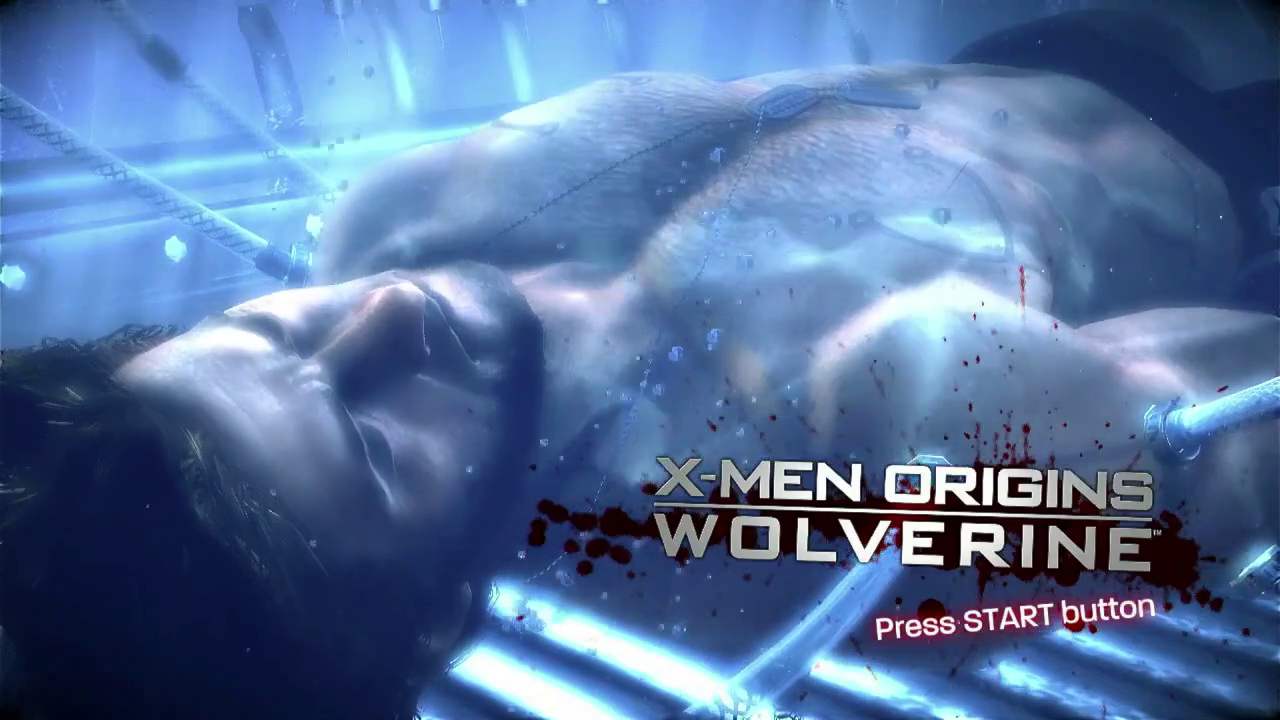
{"action": "key", "text": "Return"}
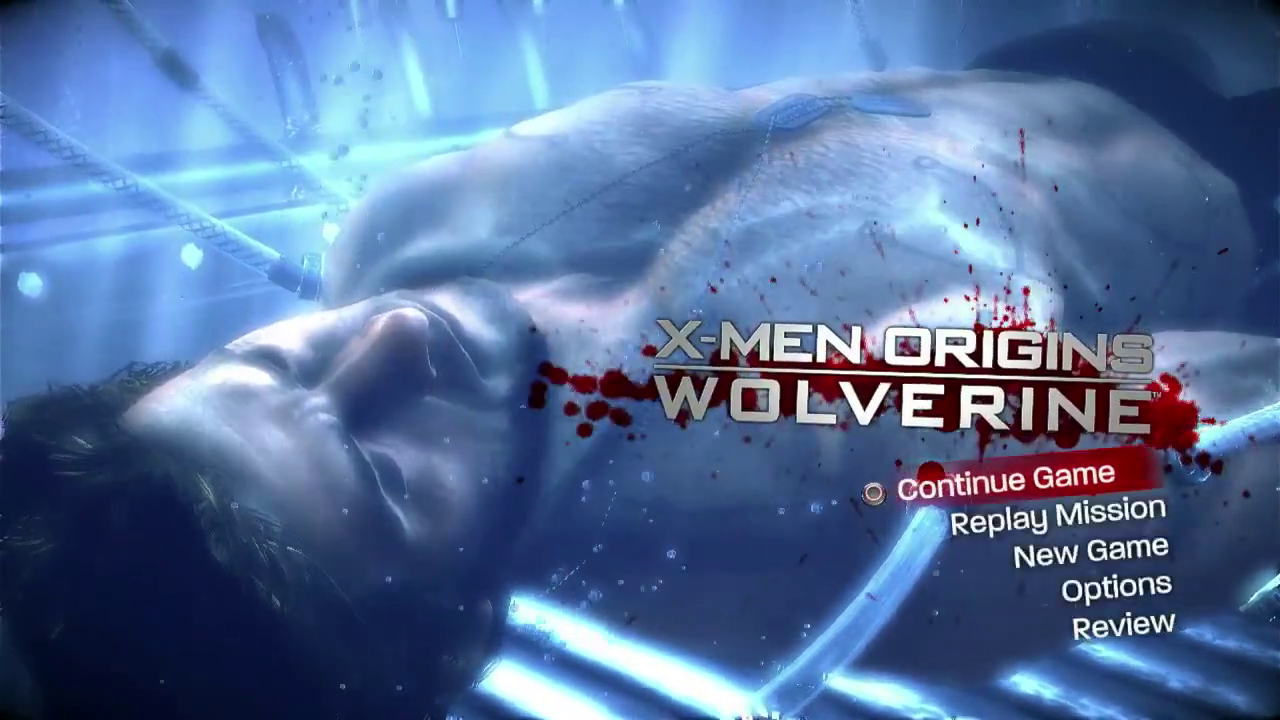
{"action": "key", "text": "Down"}
{"action": "key", "text": "Up"}
{"action": "key", "text": "Return"}
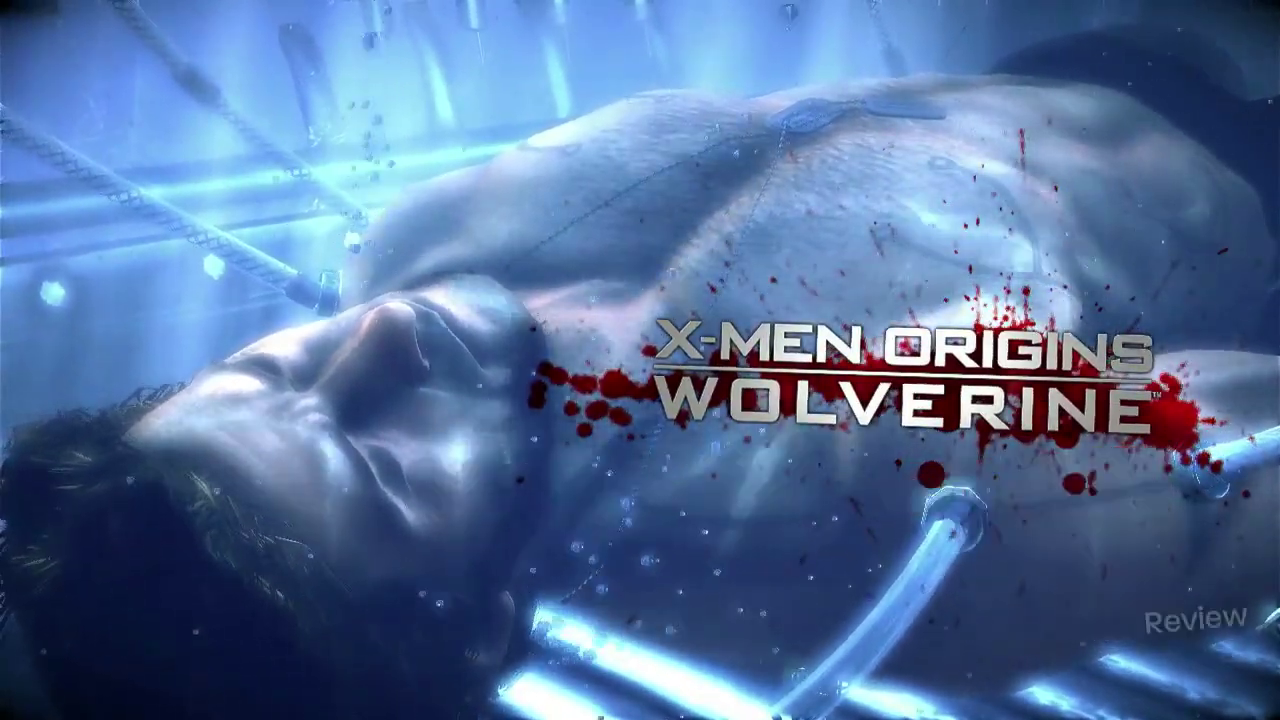